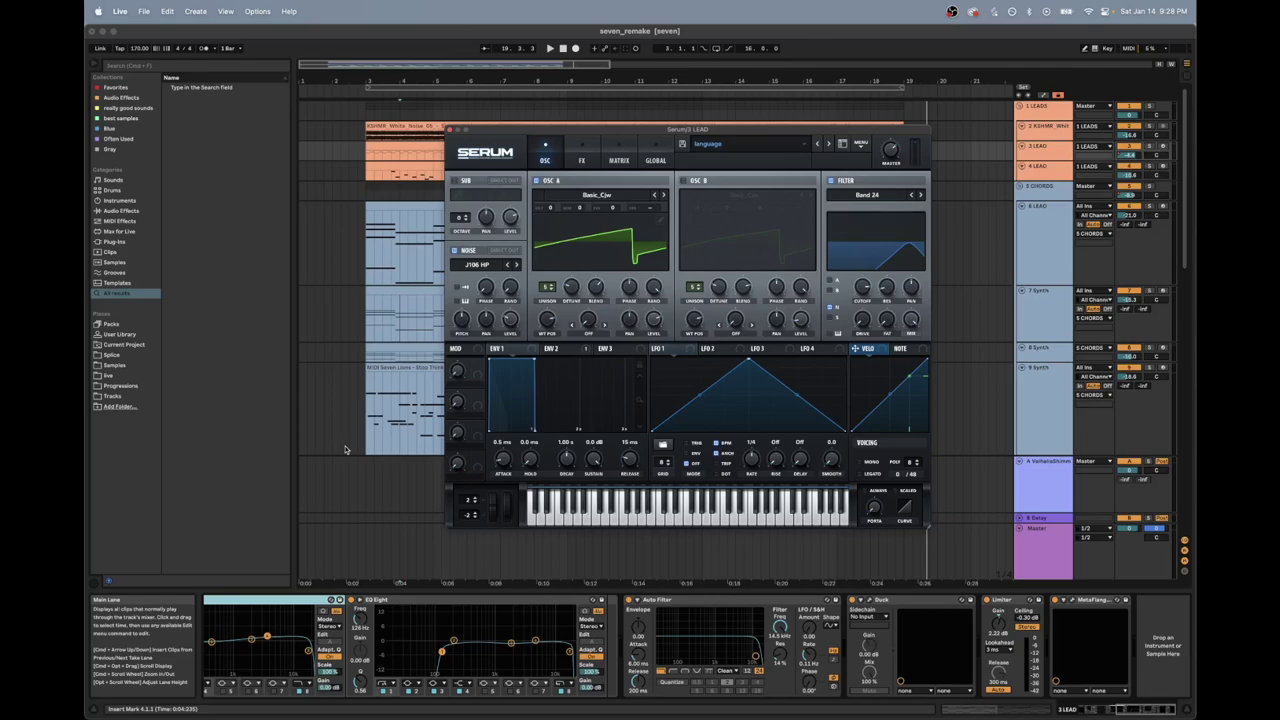
Show the LEAD Serum's FX rack, then scroll the lead chain to EQ Eight and Limiter.
left_click(579, 157)
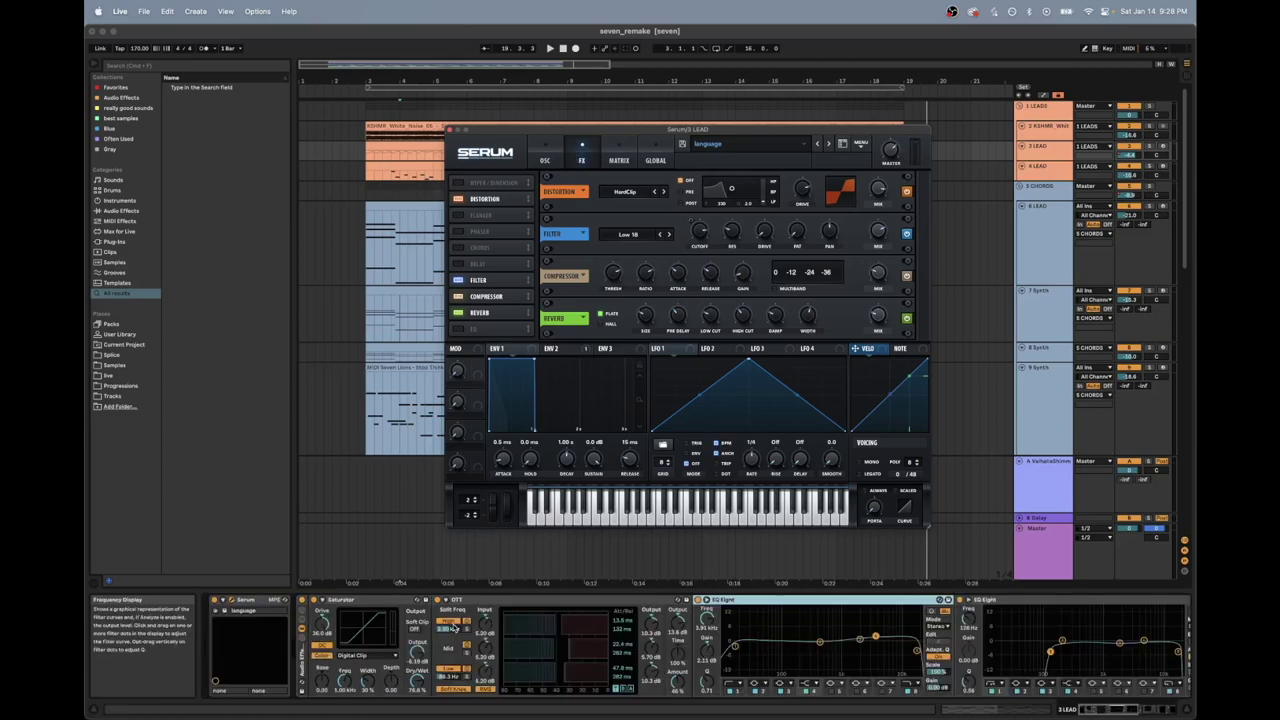
scroll(453, 627, "right", 10)
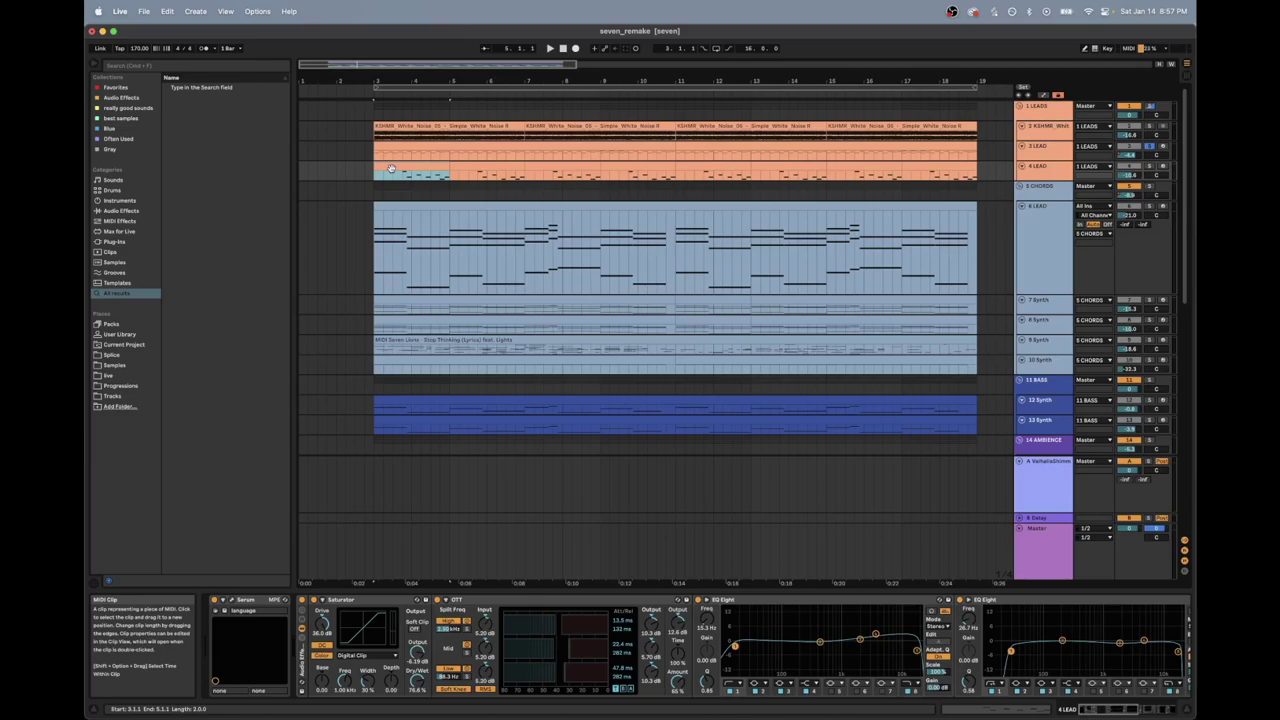
Play the drop through once and stop it, then solo the 7 Synth track.
key("space")
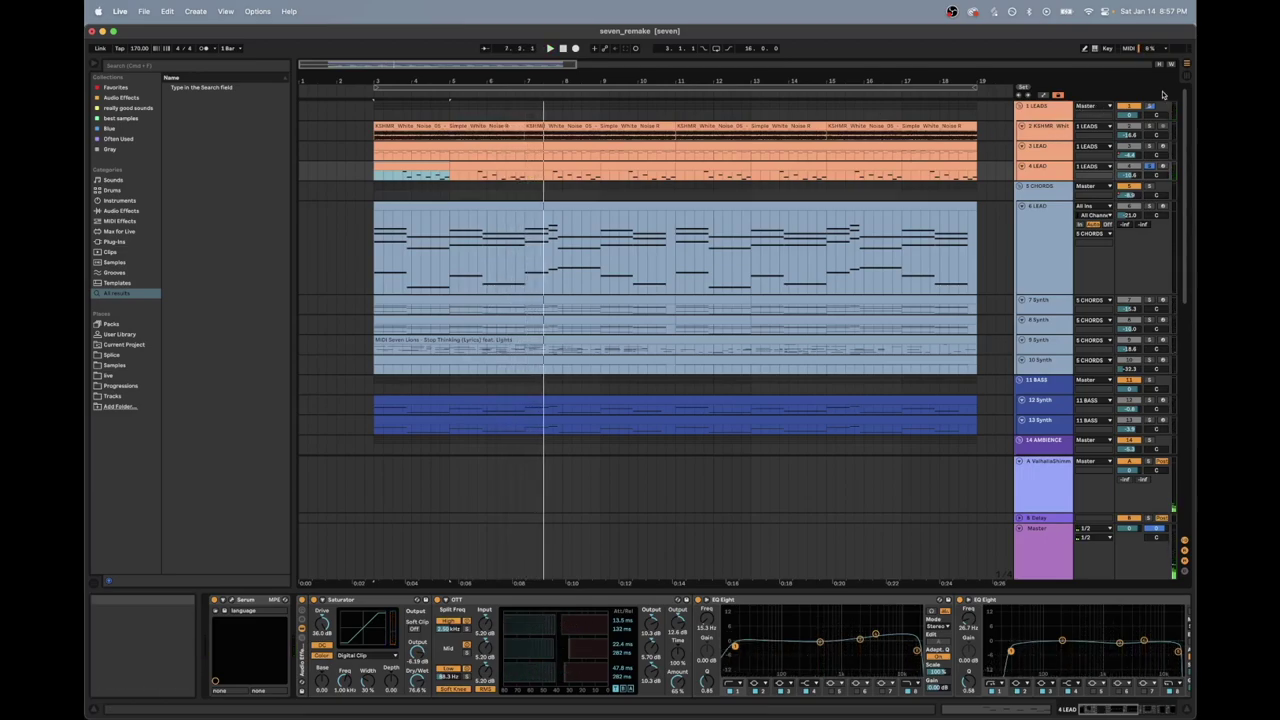
key("space")
key("space")
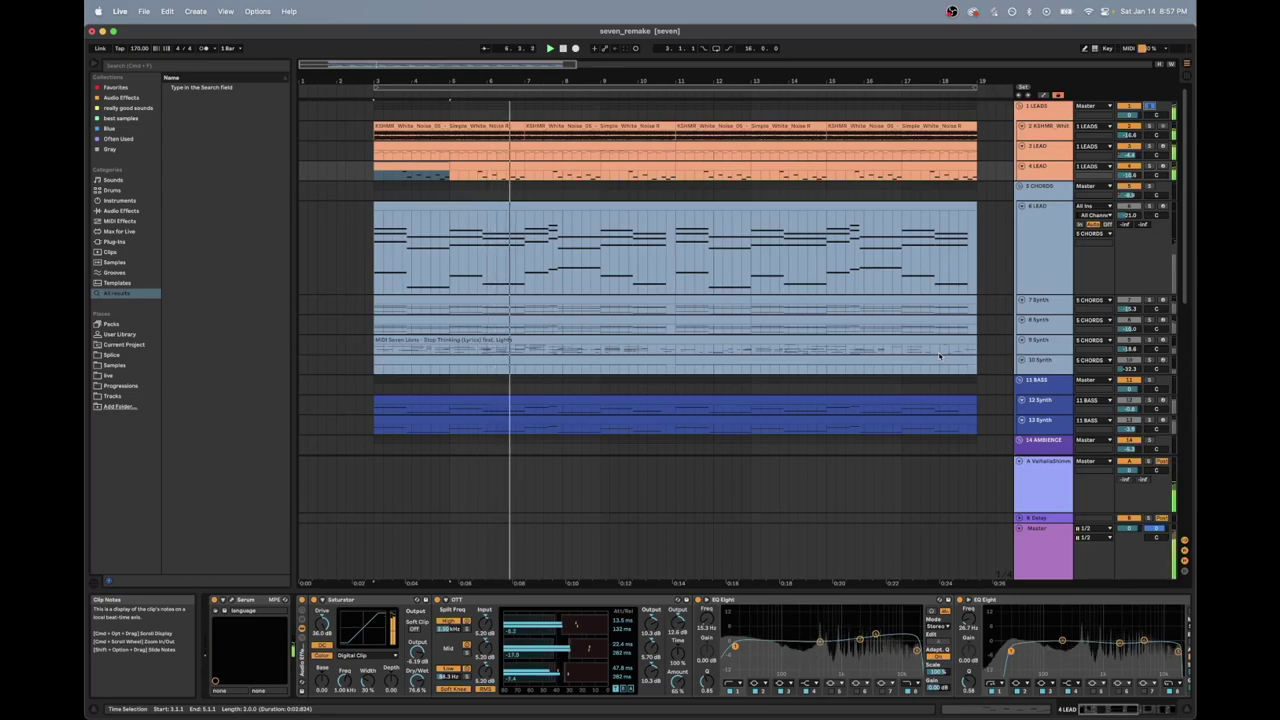
left_click(1150, 300)
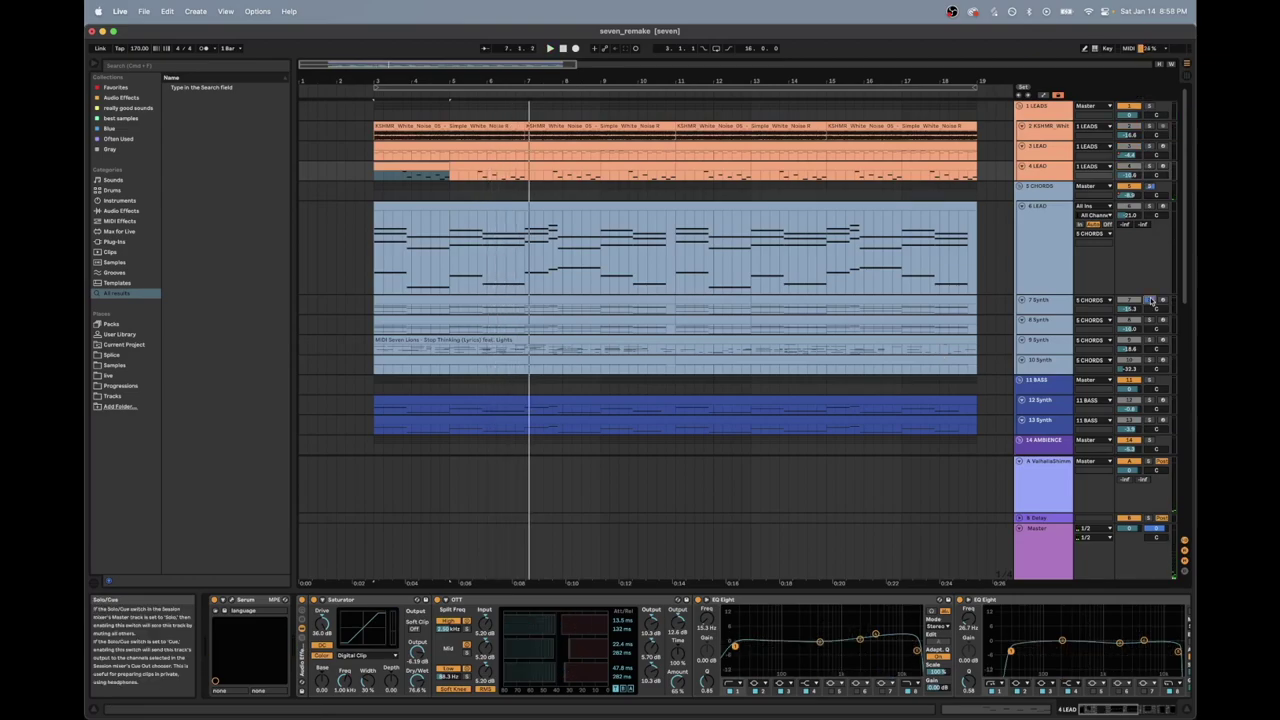
Select the 7 Synth track and open its chord clip in the MIDI Note Editor.
left_click(1045, 310)
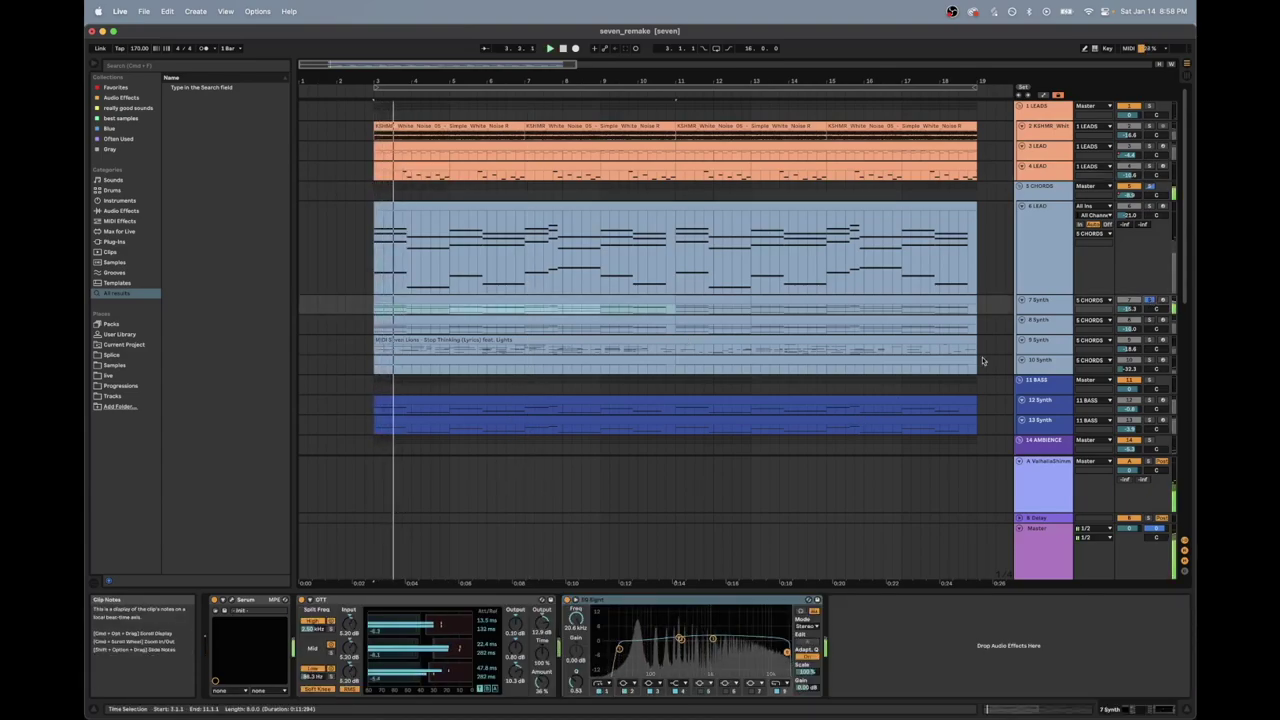
left_click(546, 306)
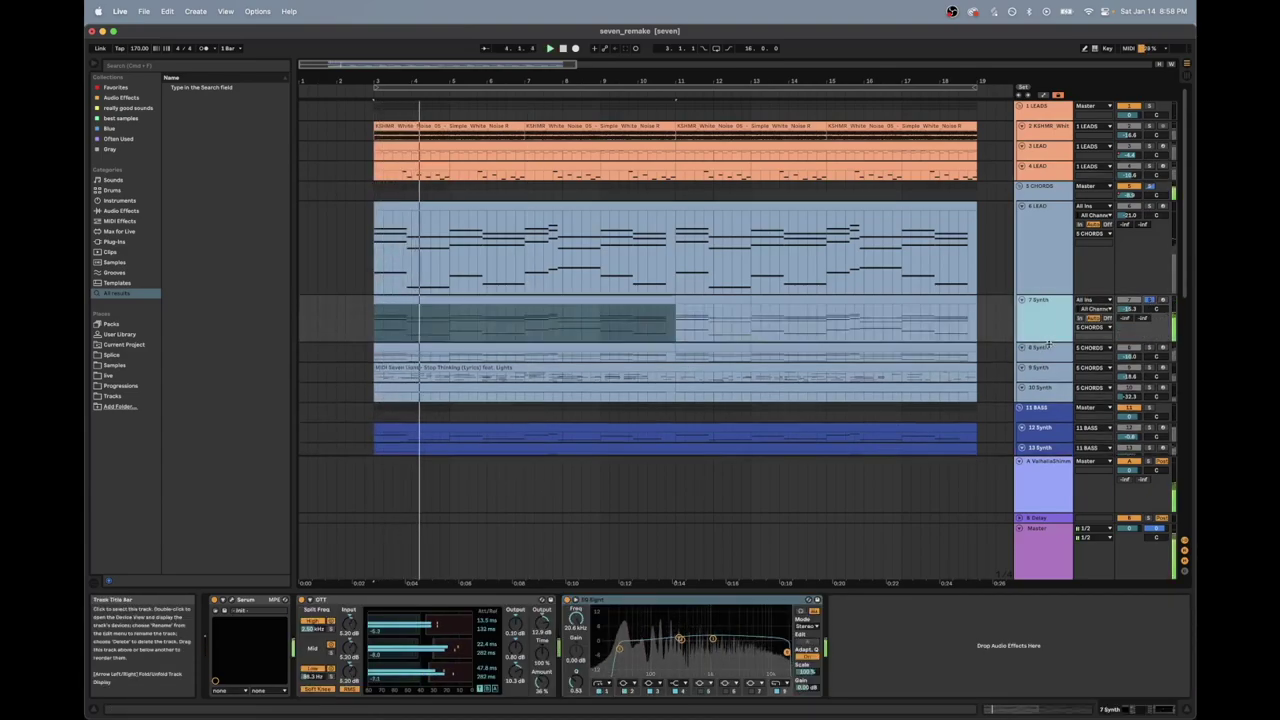
double_click(546, 297)
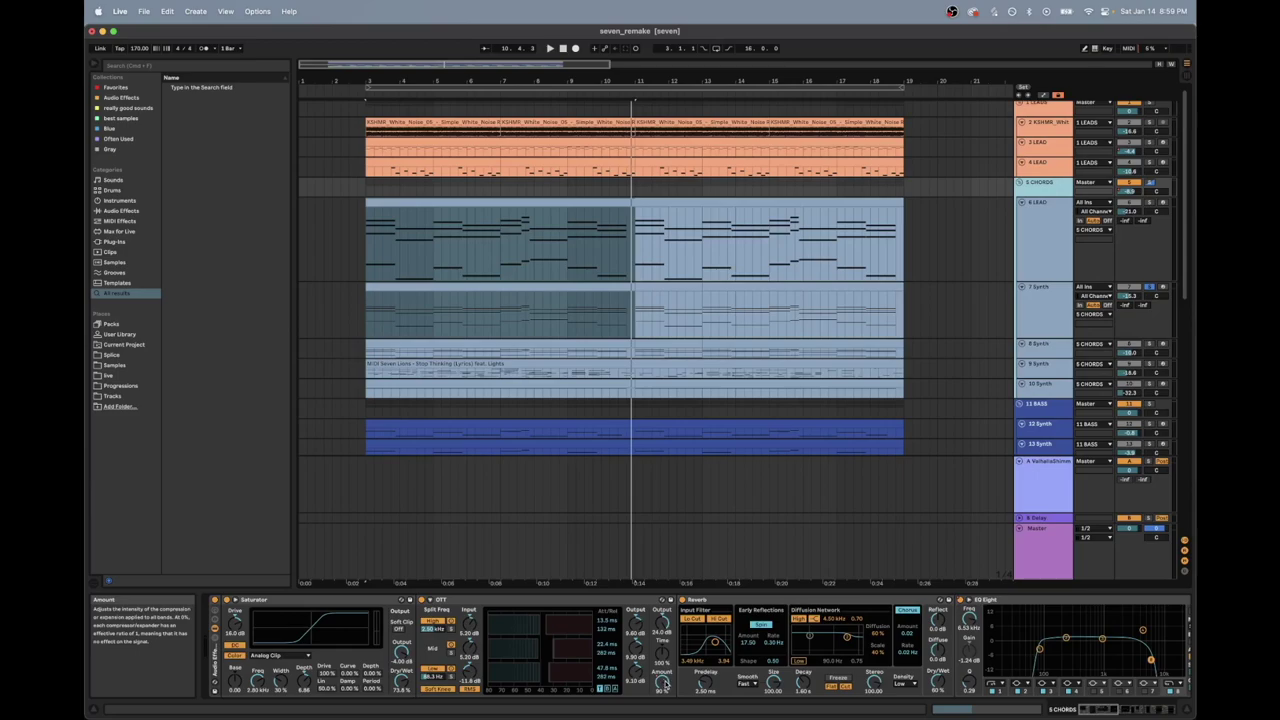
Scroll the 5 CHORDS chain from Saturator and OTT through to Glue Compressor, Limiter, Duck and Compressors.
scroll(678, 690, "right", 5)
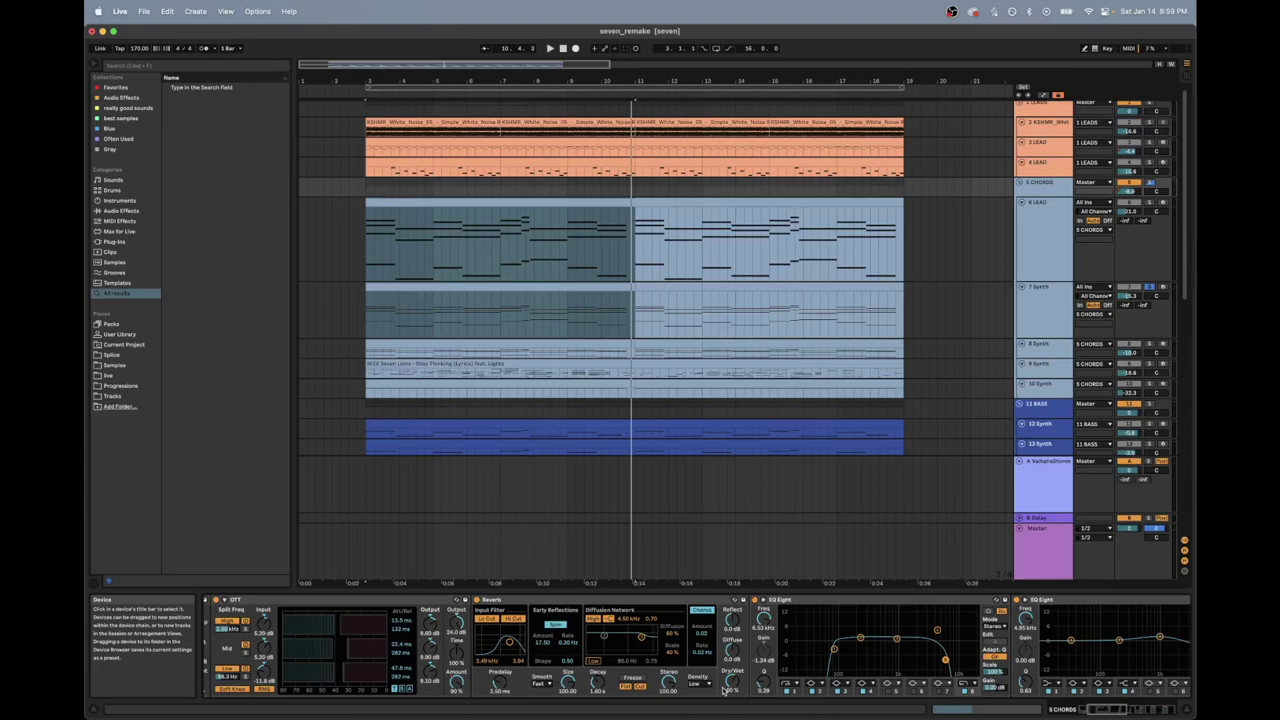
scroll(724, 690, "right", 10)
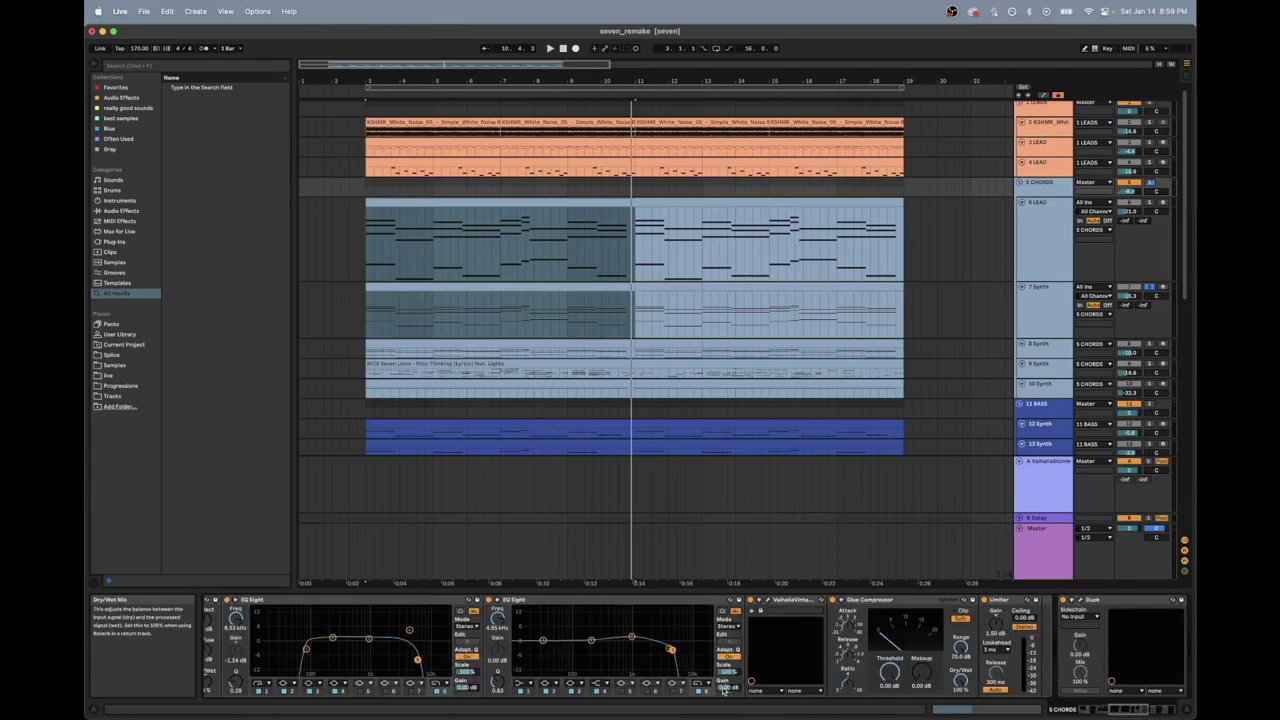
scroll(724, 690, "right", 8)
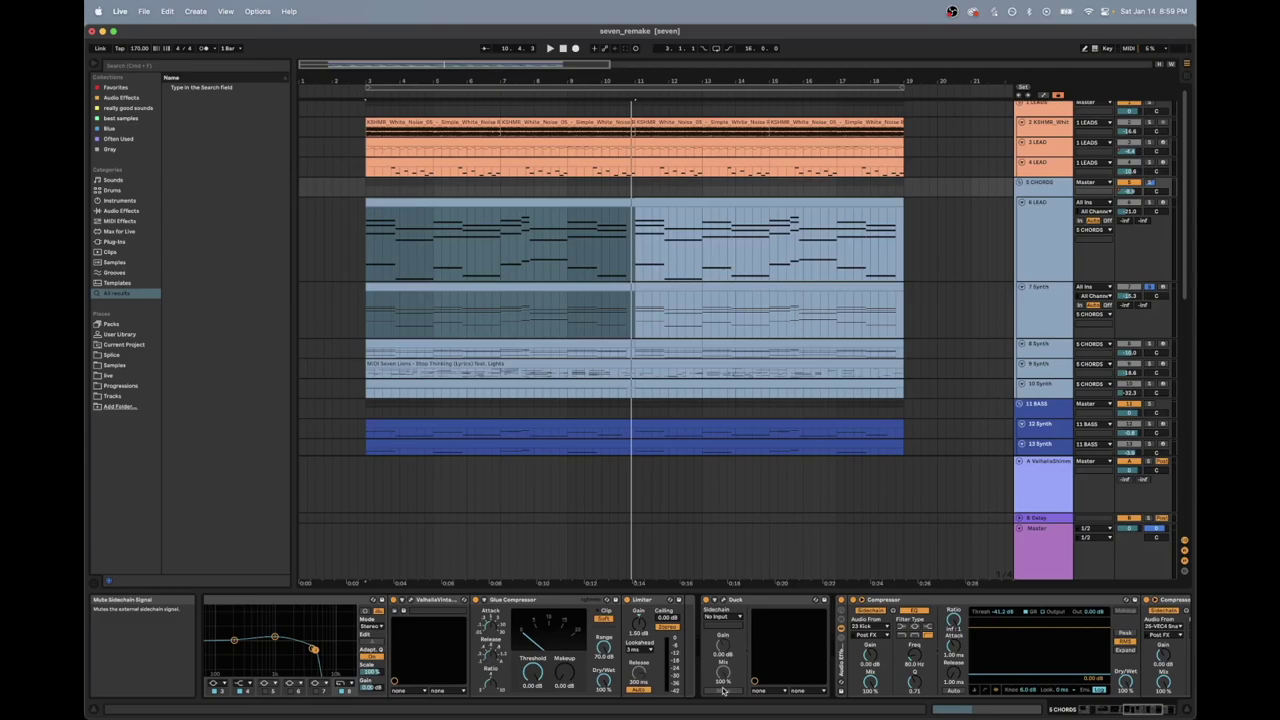
scroll(724, 690, "right", 8)
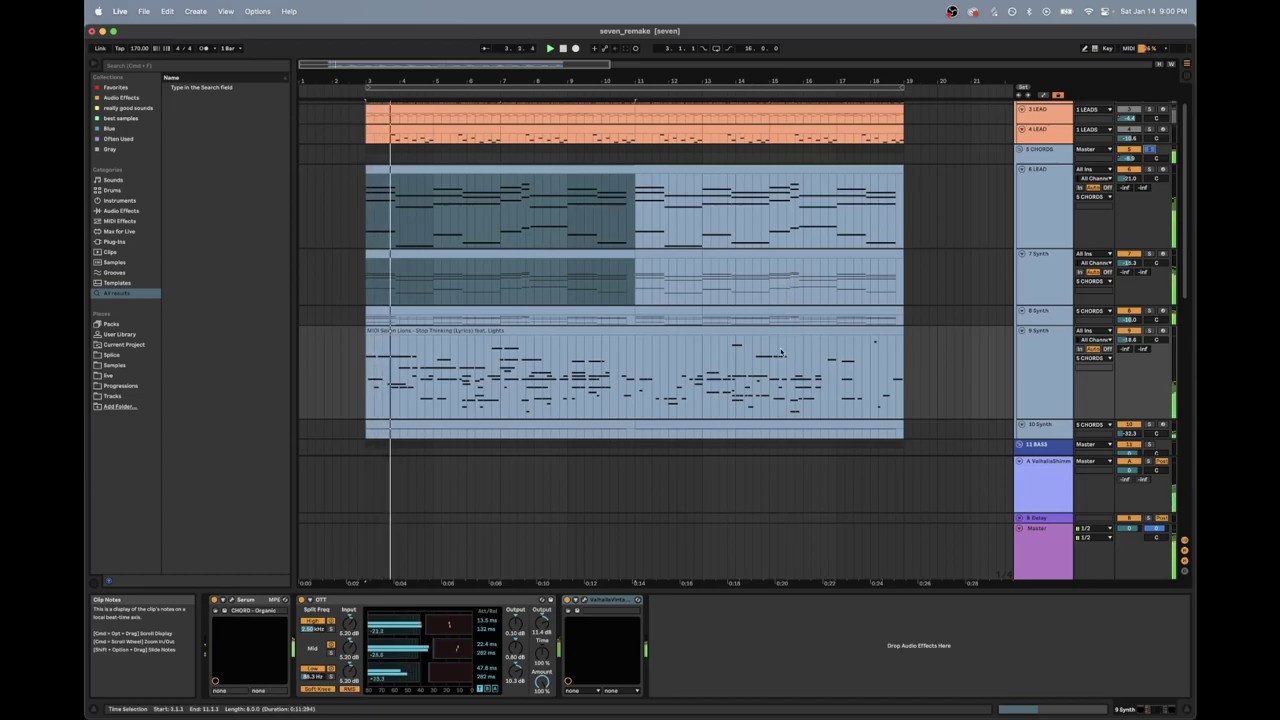
Select and enlarge the 10 Synth track, then unfold the 11 BASS group.
scroll(781, 350, "down", 2)
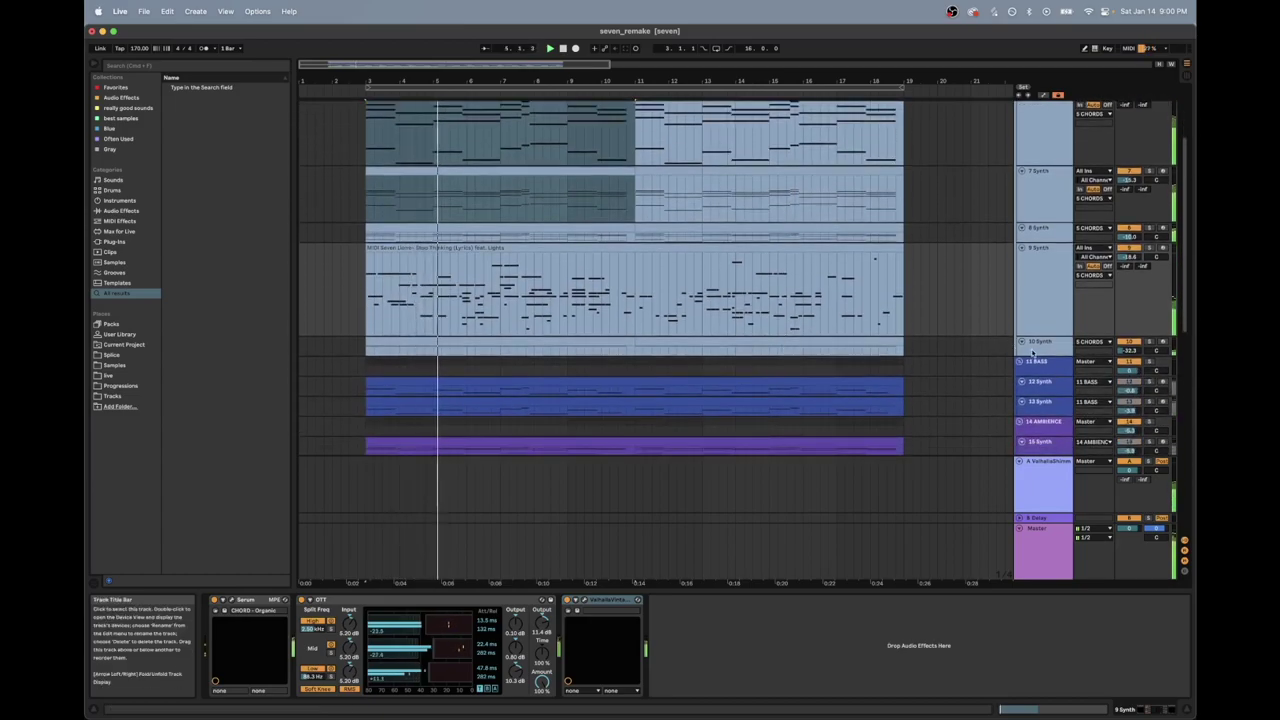
left_click(1036, 355)
left_click_drag(1036, 352, 1036, 440)
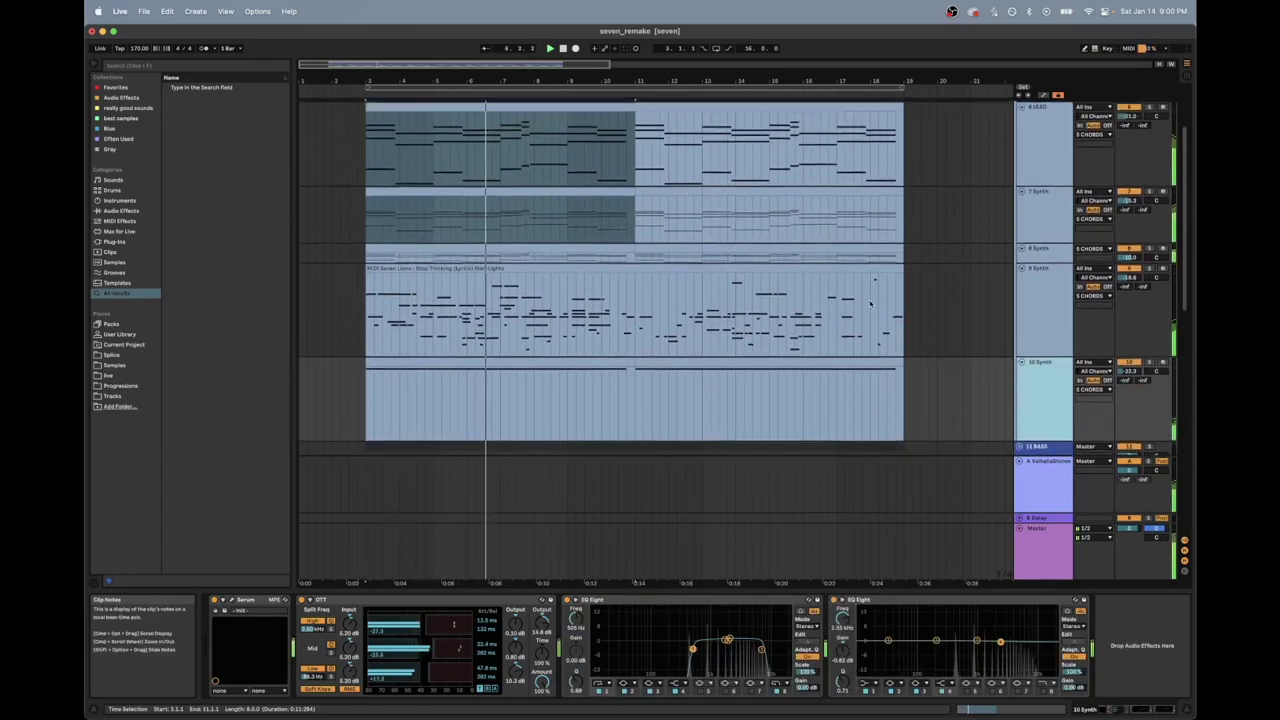
scroll(870, 303, "up", 1)
scroll(957, 257, "down", 4)
left_click(957, 257)
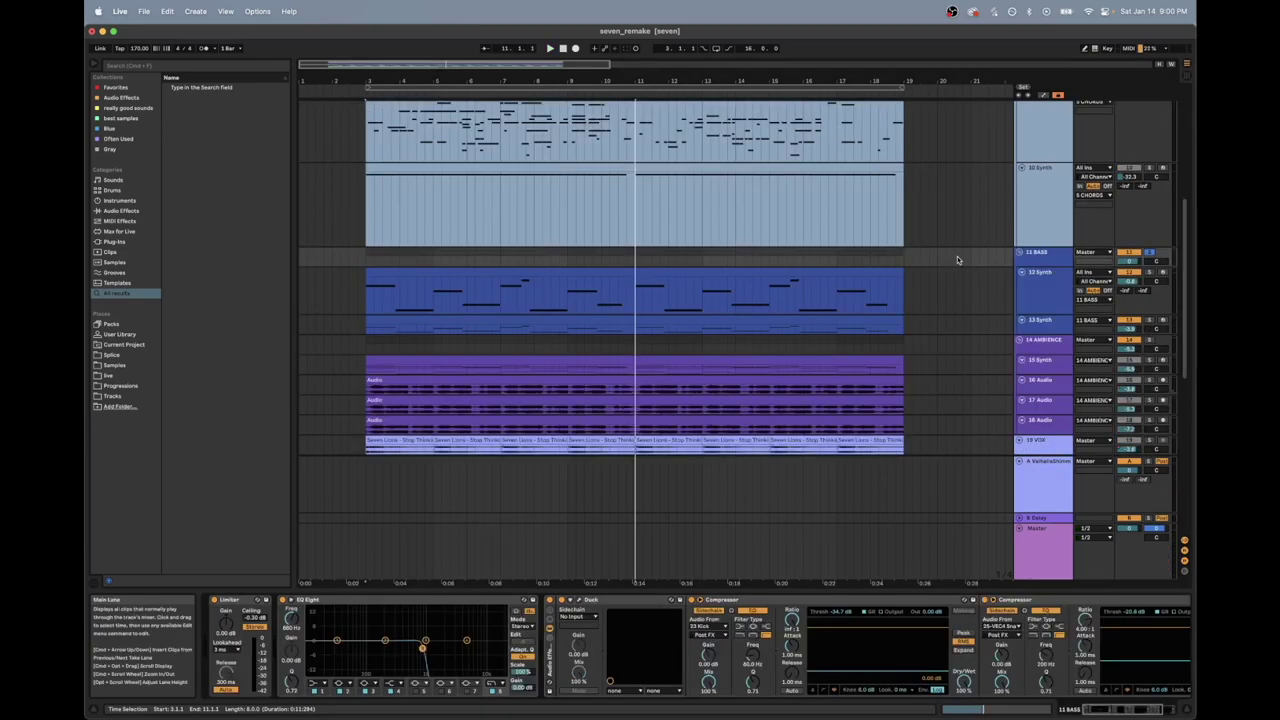
Review the 13 Synth chain while playing and stopping the drop, then show 16 Audio's chain.
left_click(1035, 322)
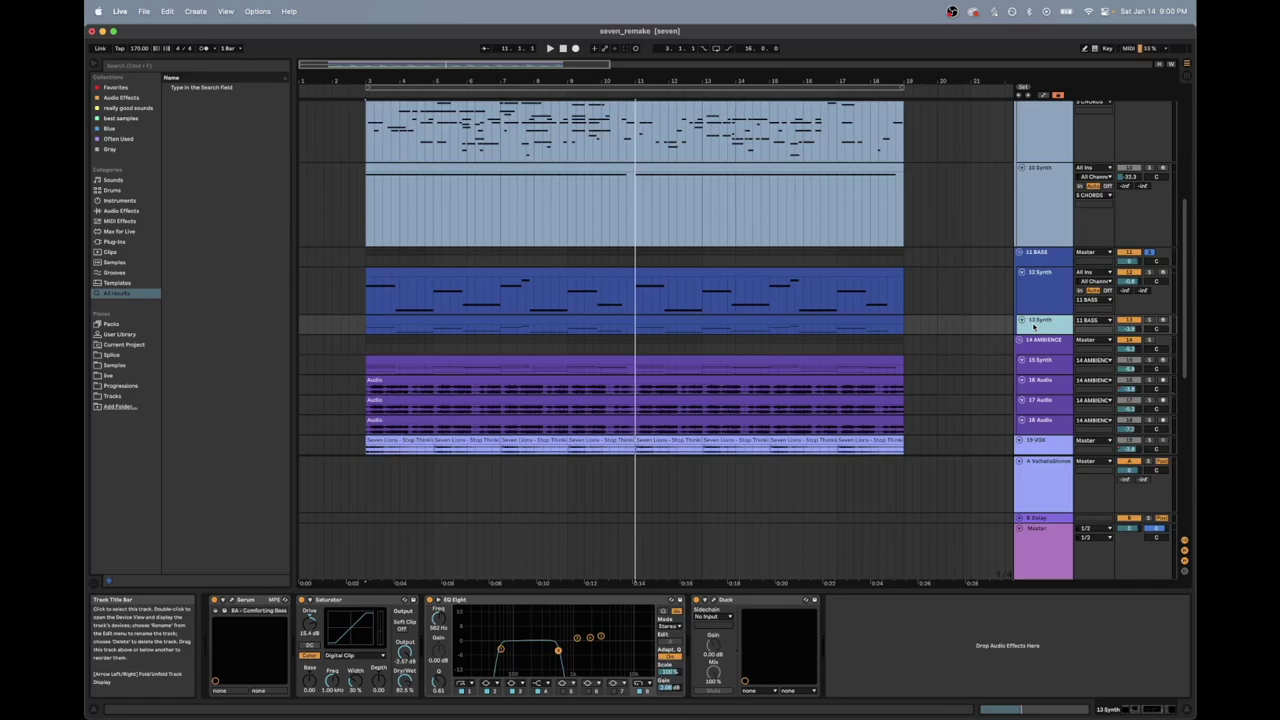
key("space")
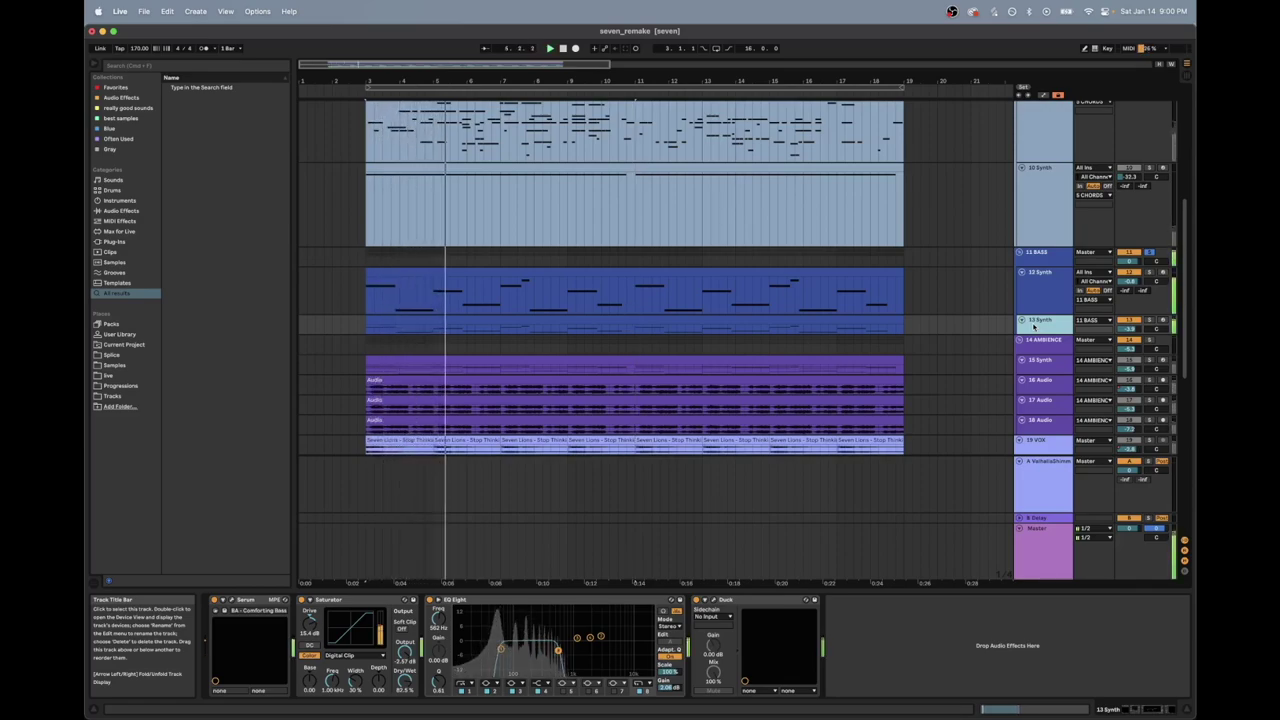
key("super+z")
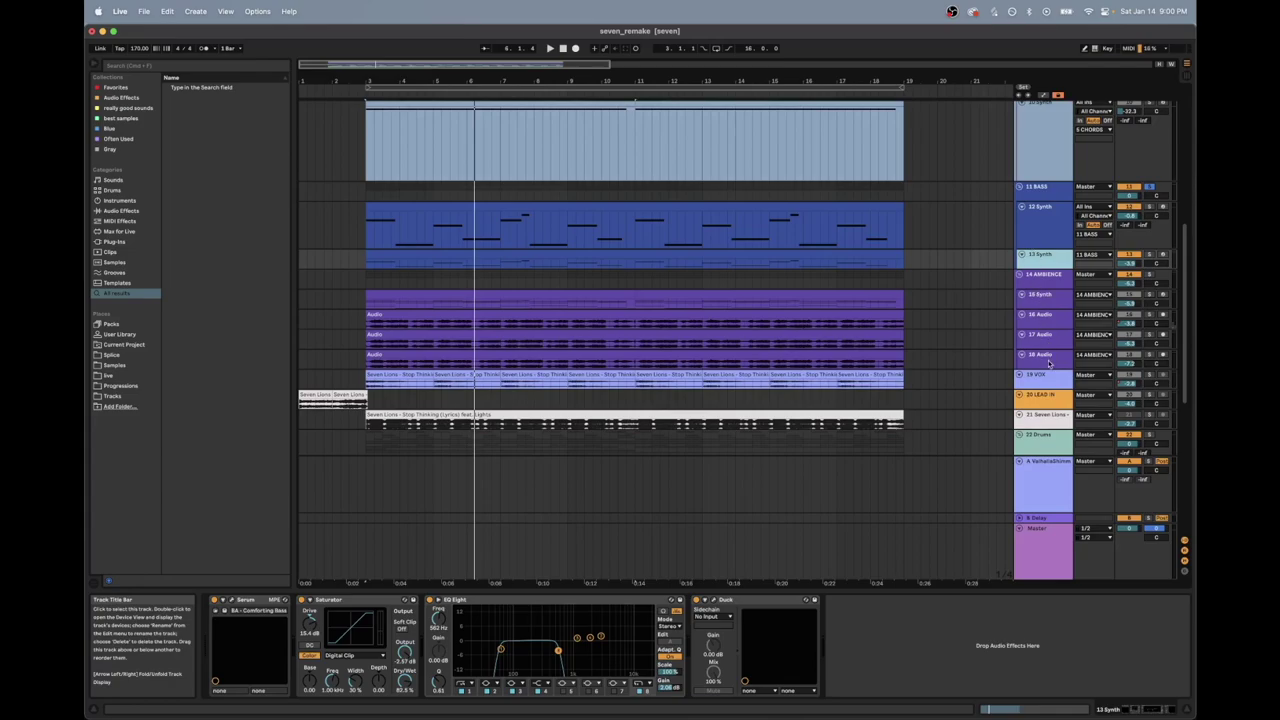
left_click(1052, 326)
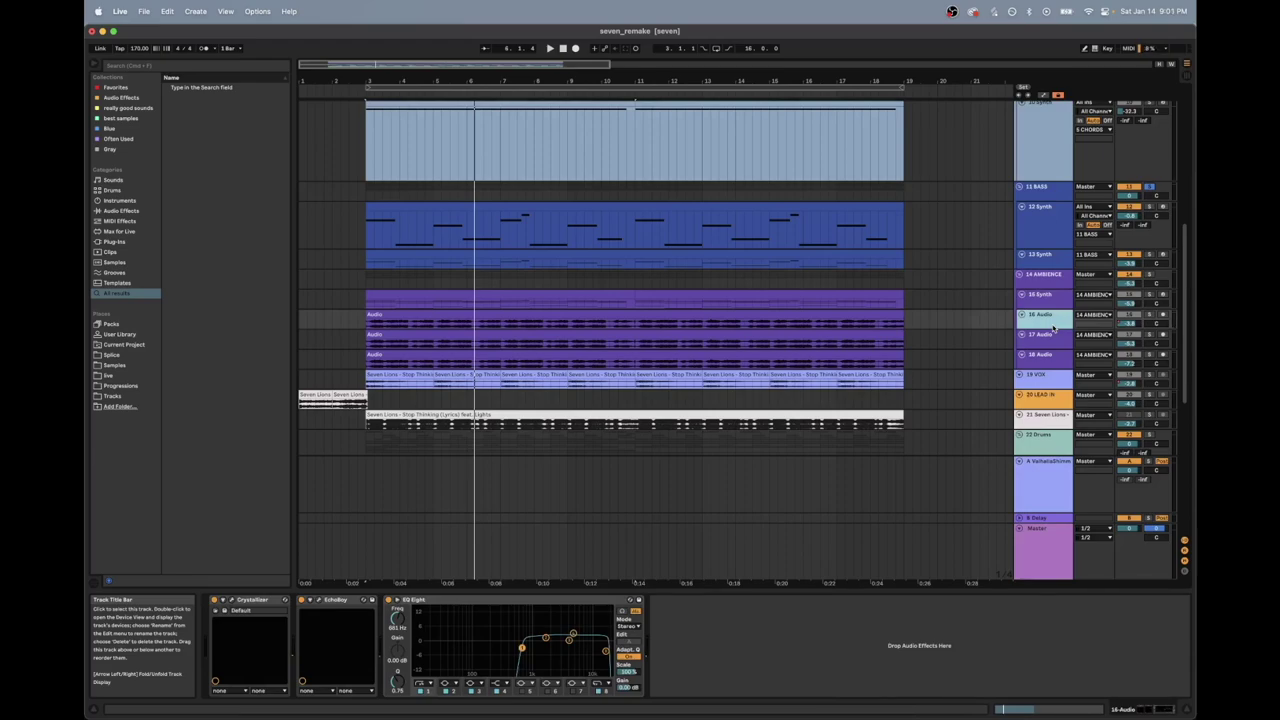
Start playback and inspect the 17 Audio and 15 Synth device chains.
key("space")
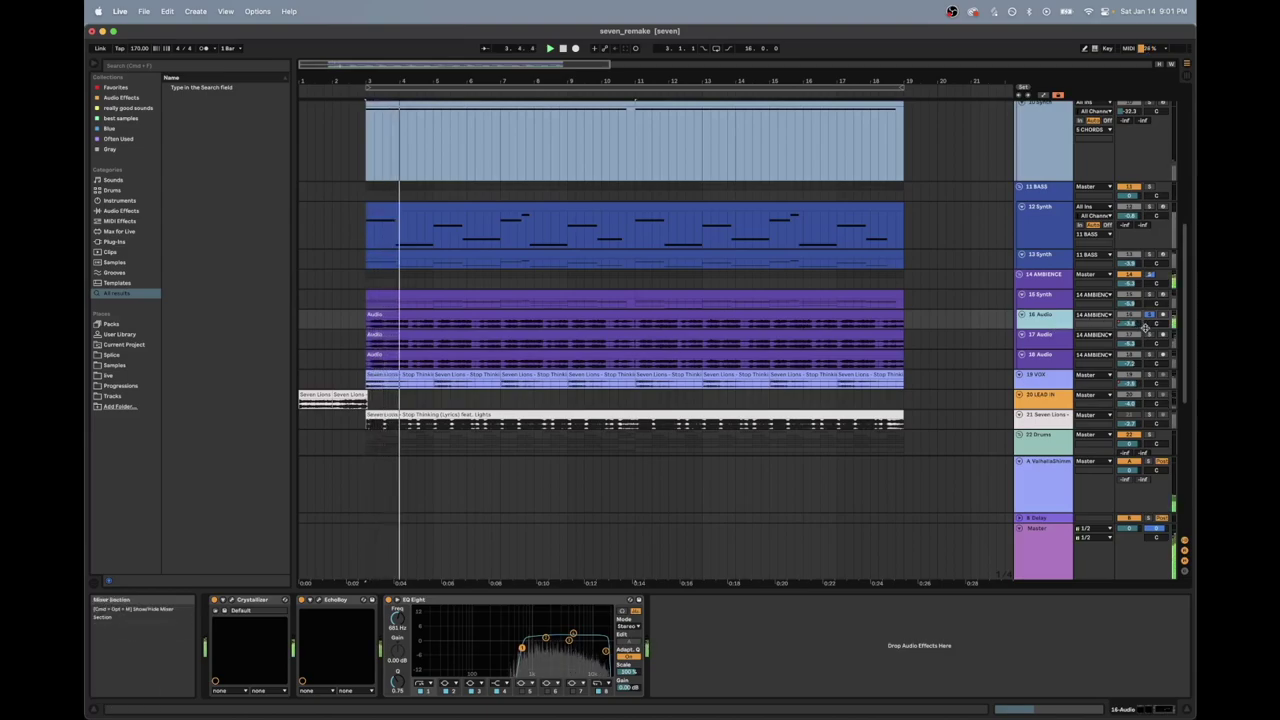
left_click(1147, 335)
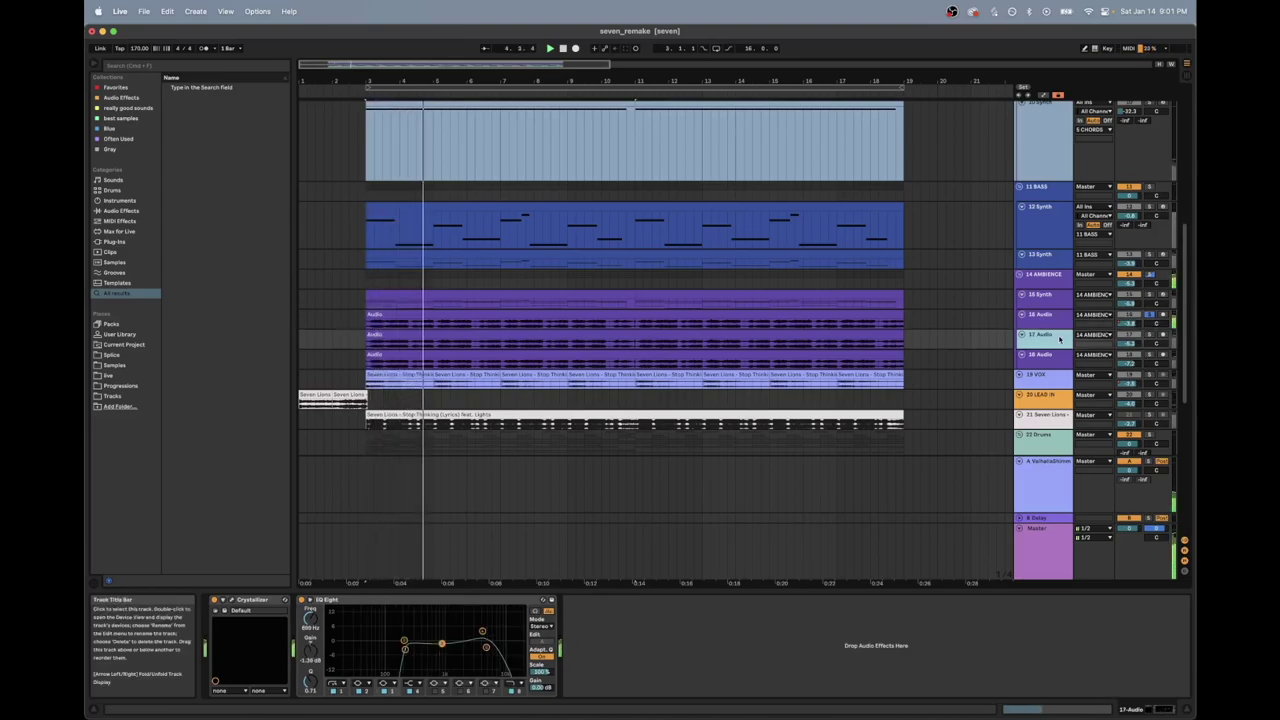
left_click(1148, 356)
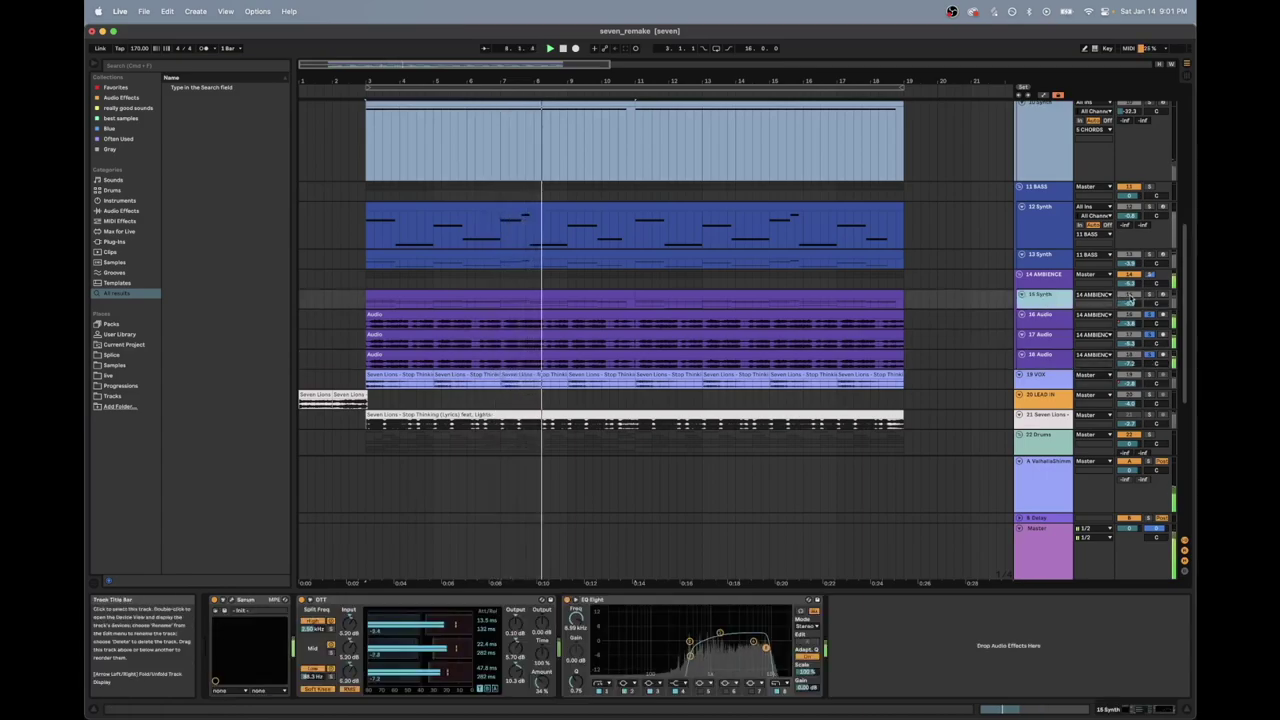
Select the 19 VOX track's Stop Thinking vocal clip and play from its start.
scroll(1100, 320, "down", 2)
left_click(1047, 350)
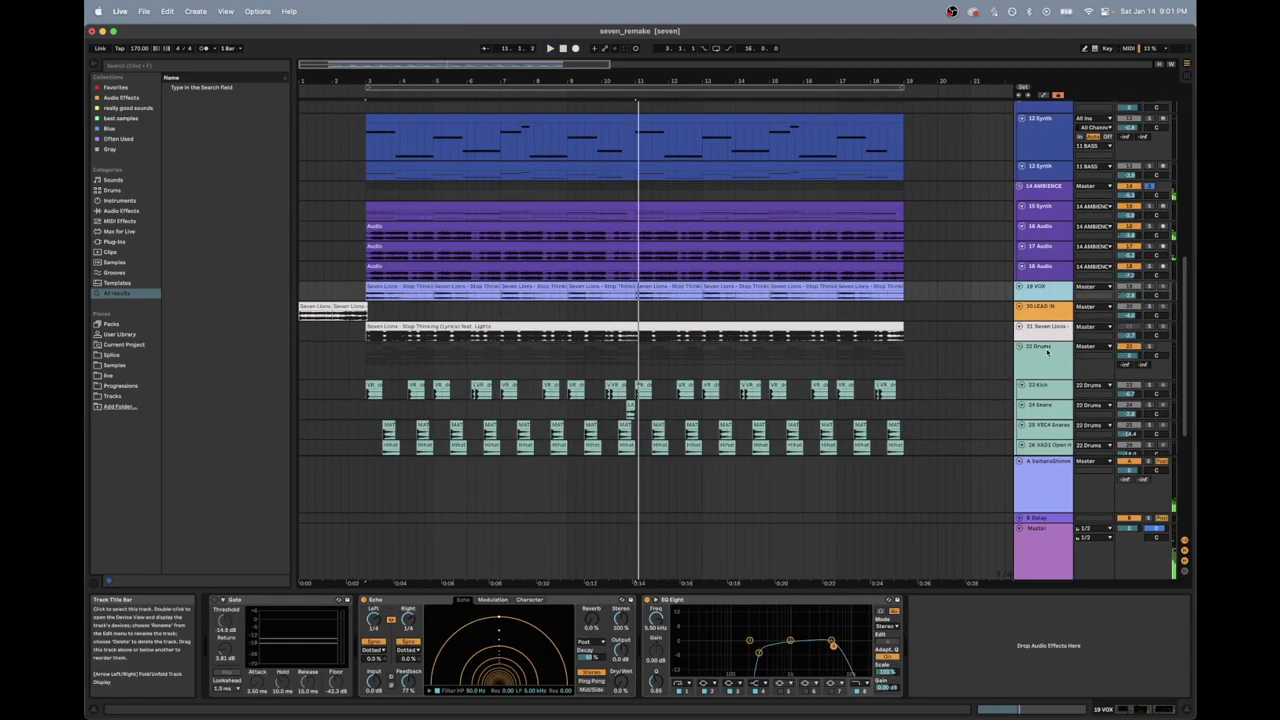
left_click(398, 287)
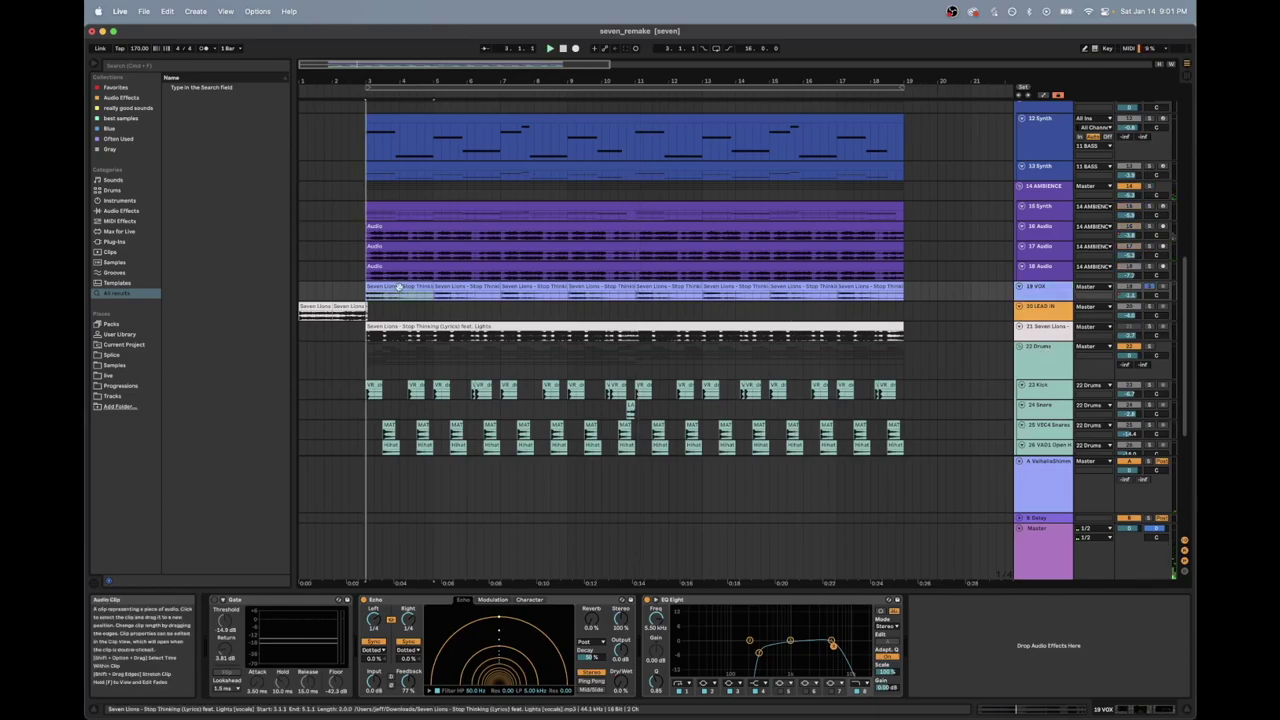
key("space")
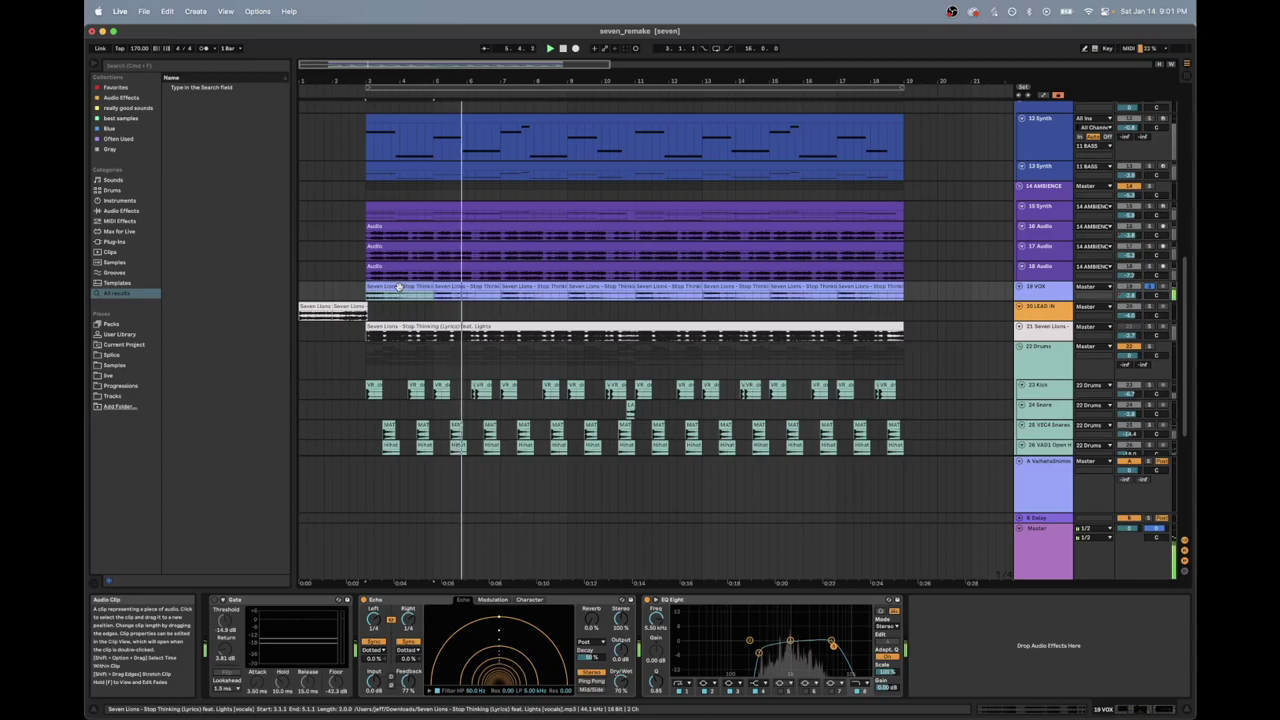
Play through the drum group tracks, then show the A-ValhallaShimmer return's reverb chain.
scroll(910, 268, "down", 3)
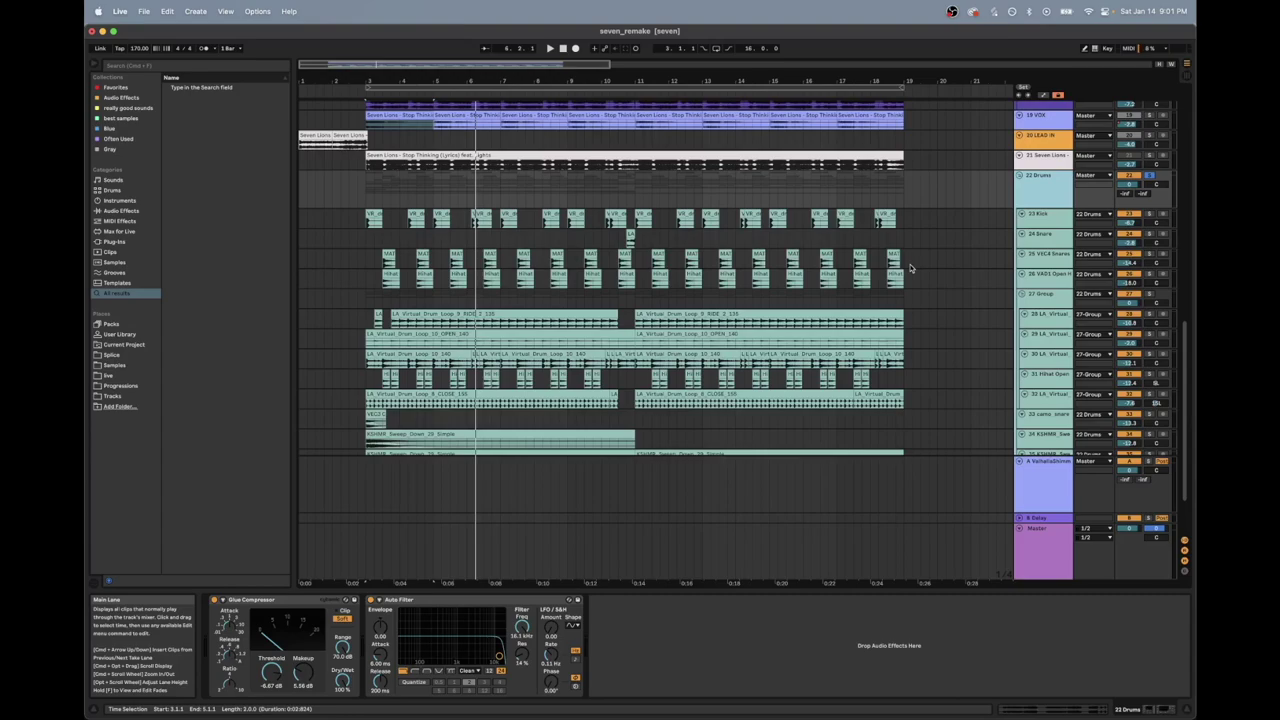
key("space")
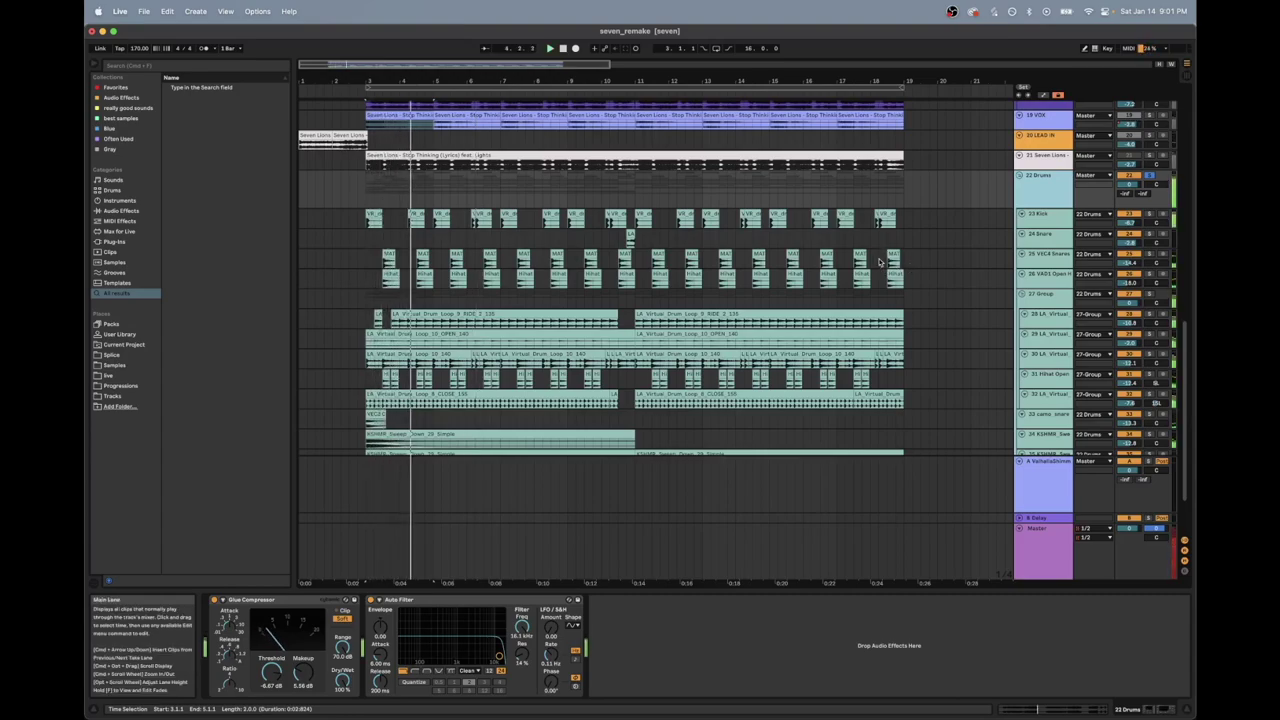
scroll(880, 262, "down", 4)
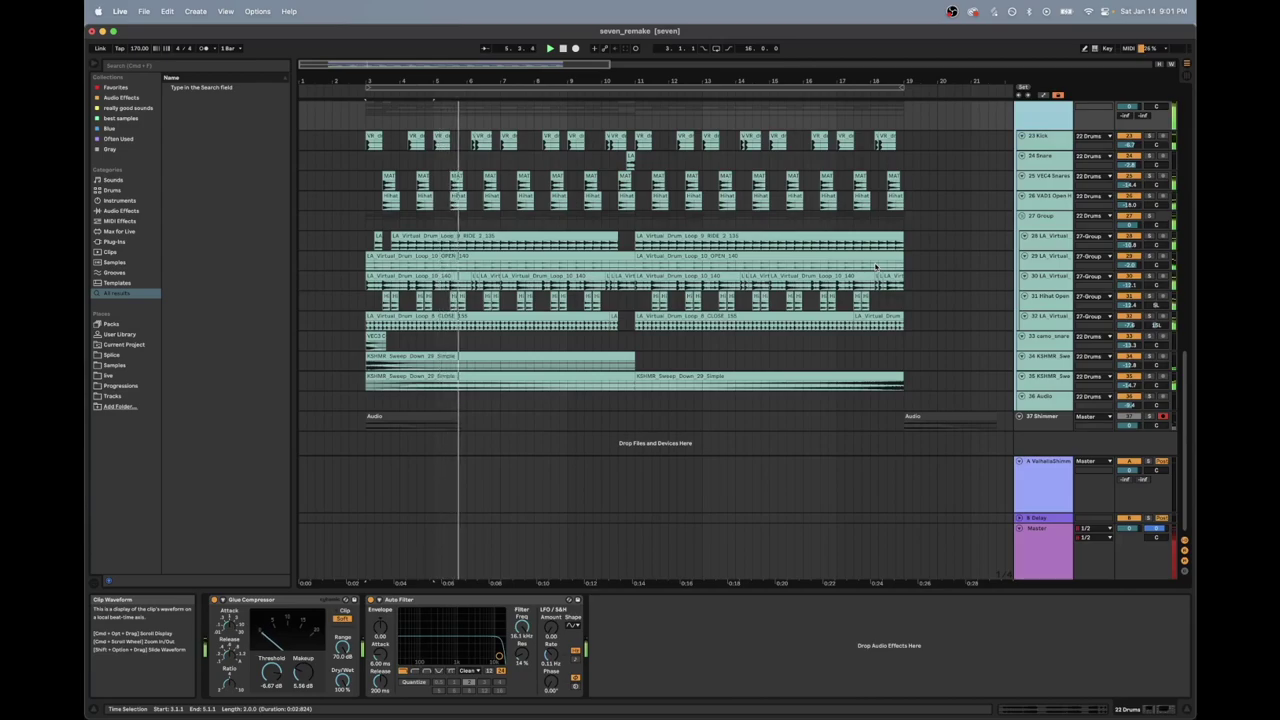
scroll(875, 266, "up", 1)
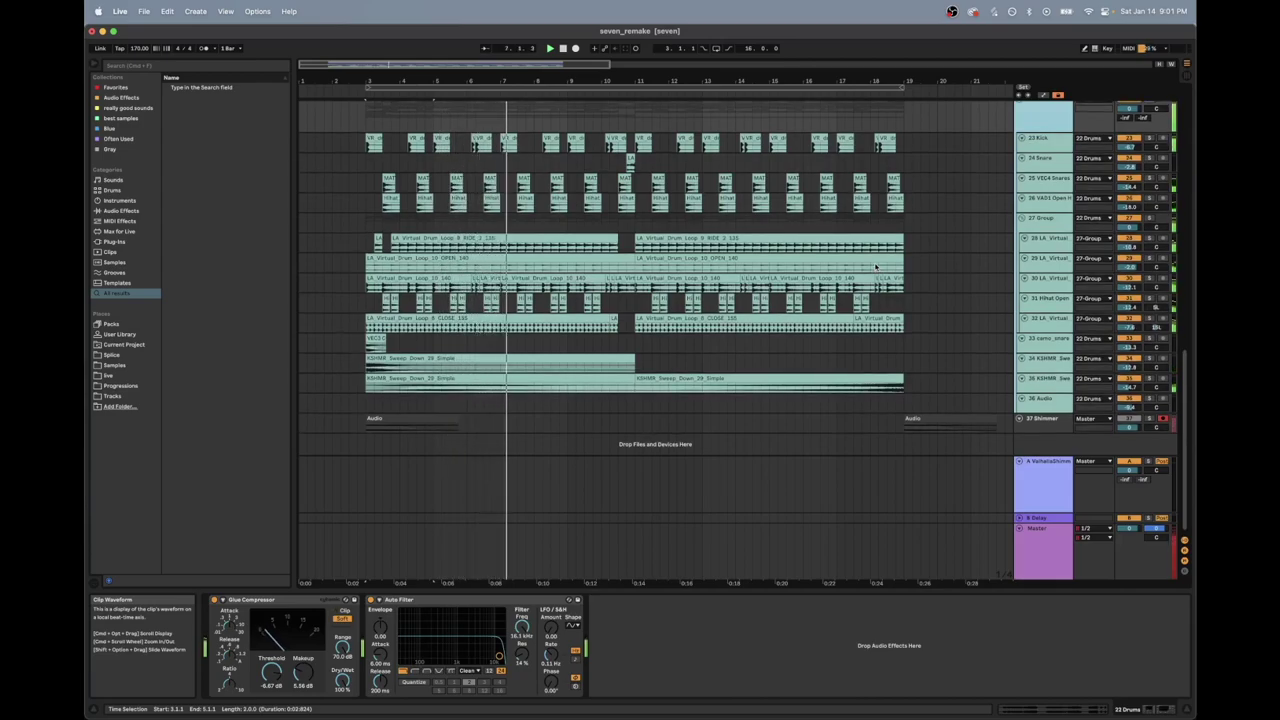
scroll(875, 266, "up", 1)
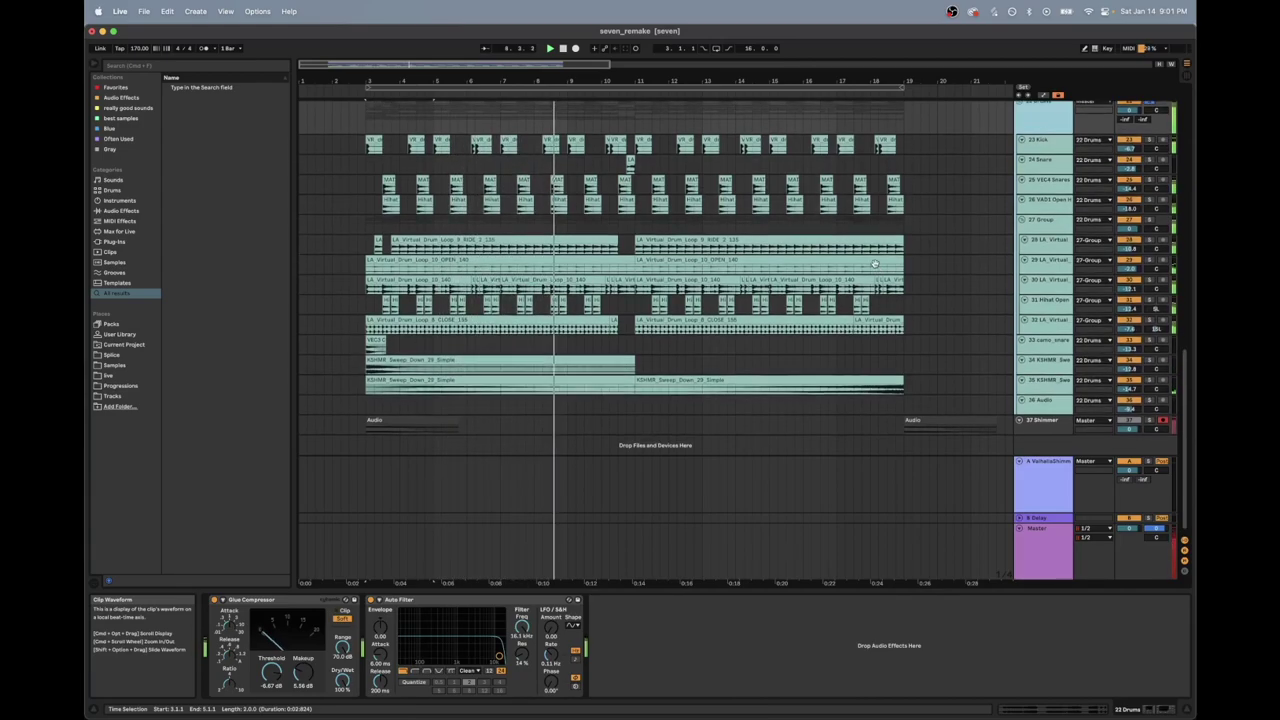
left_click(1031, 493)
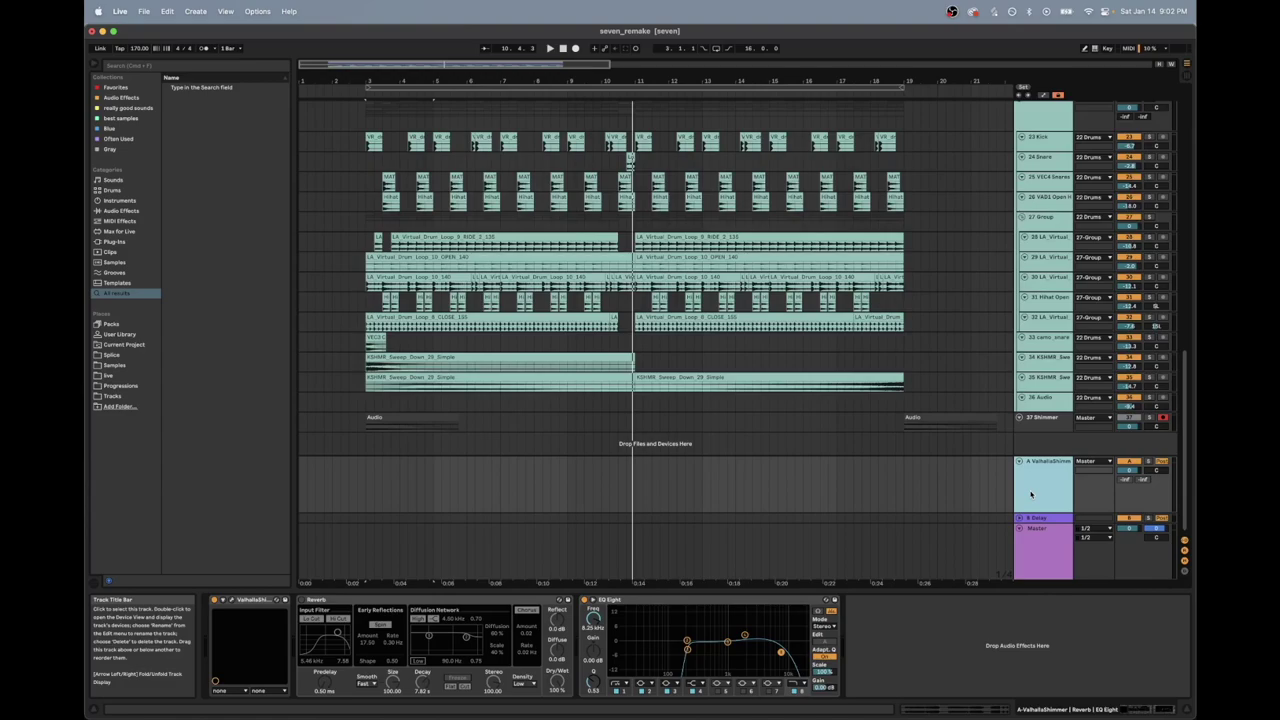
Select the Master track to show its FabFilter Pro-MB, Pro-L 2, Auto Filter and EQ Eight.
left_click(1040, 545)
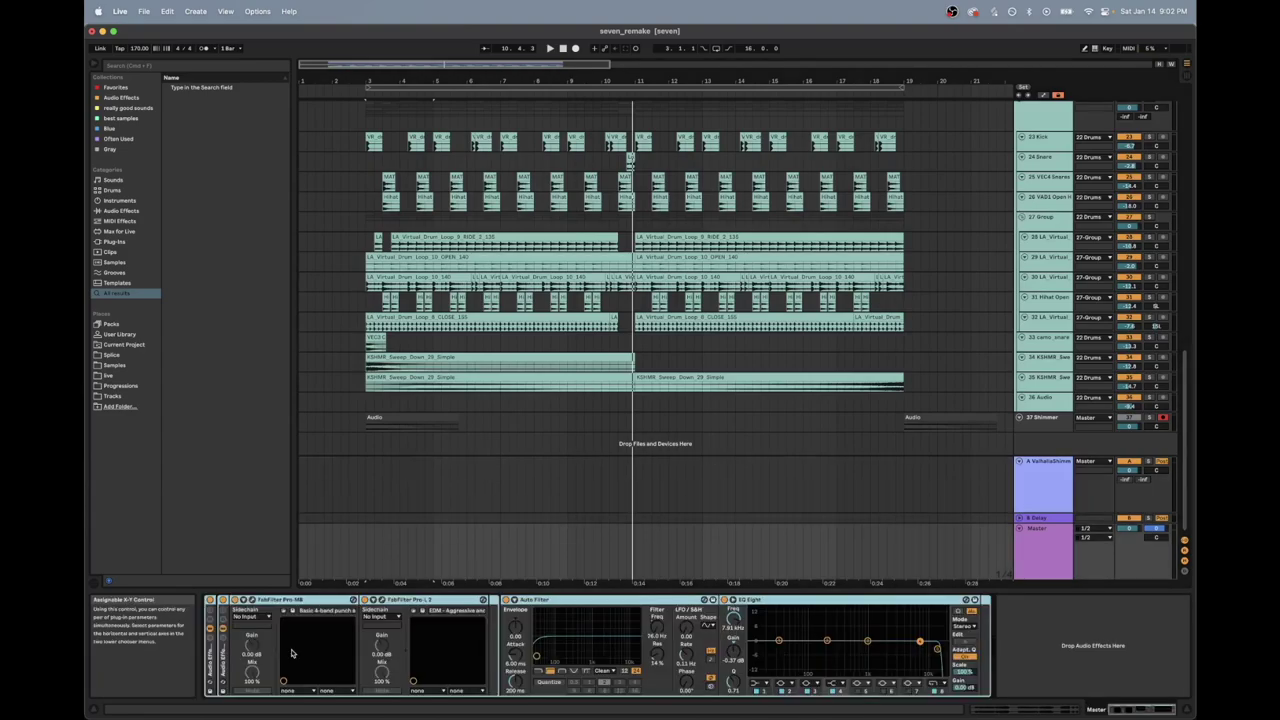